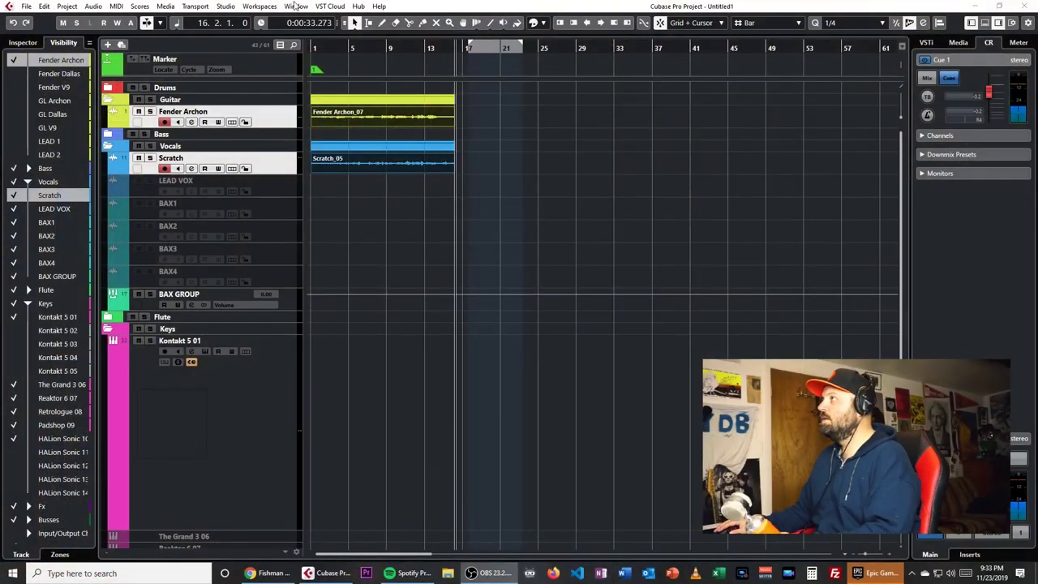
Return to the project start and set the locators around the Fender Archon_07 guitar event, with it selected.
left_click(568, 172)
key("Home")
left_click(394, 123)
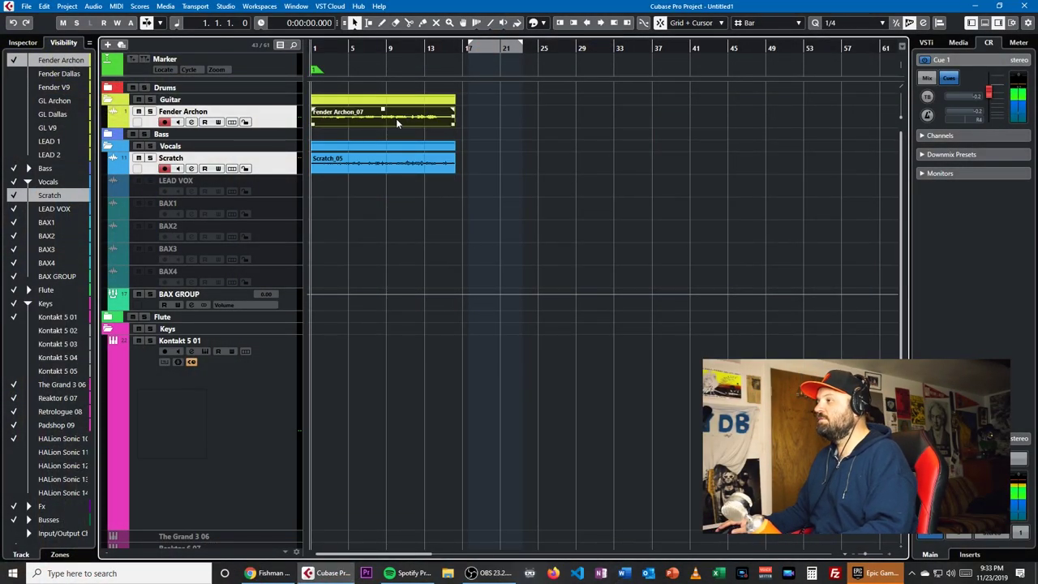
left_click(199, 342)
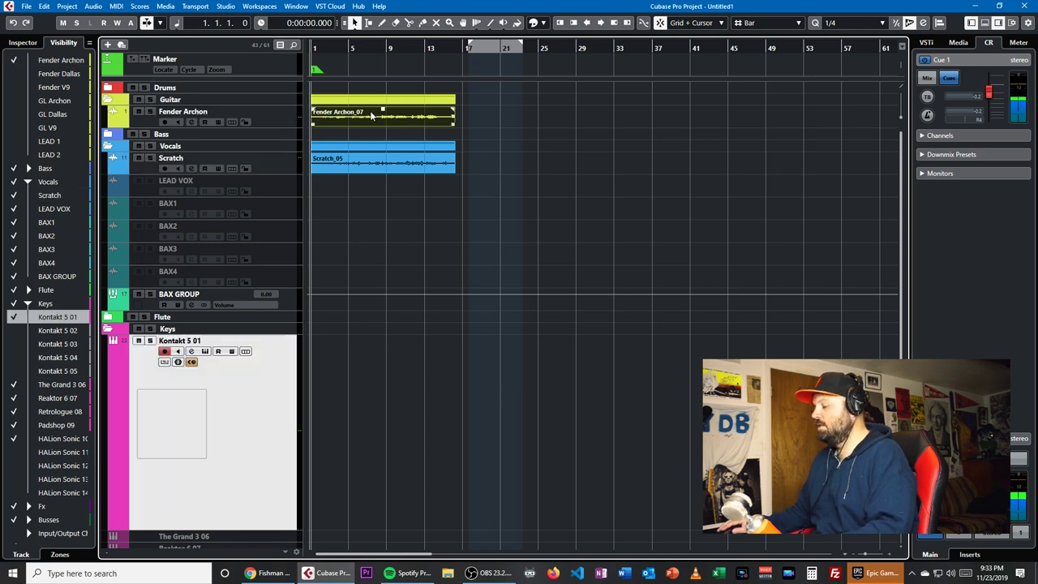
key("p")
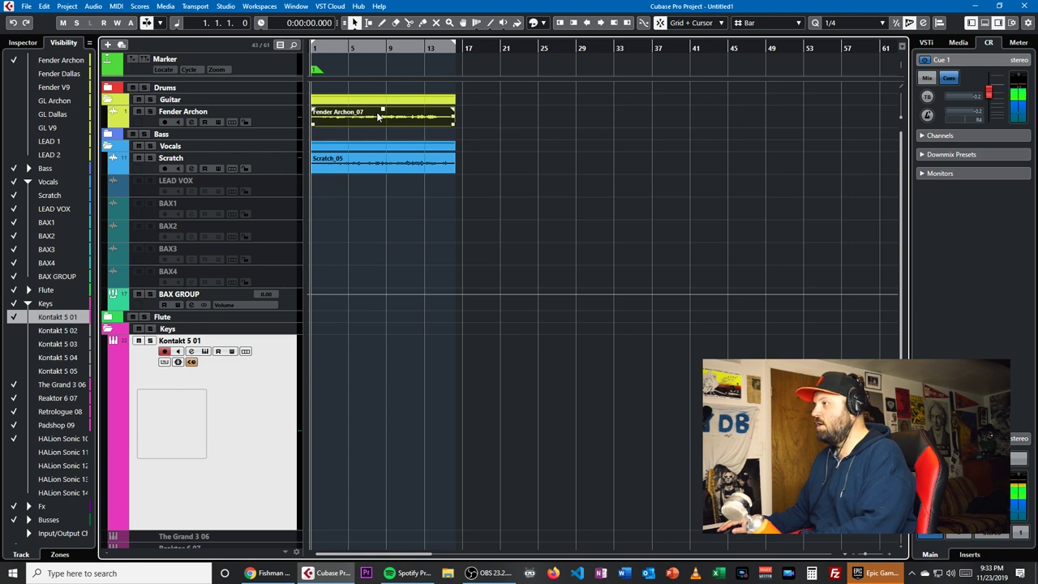
left_click(292, 116)
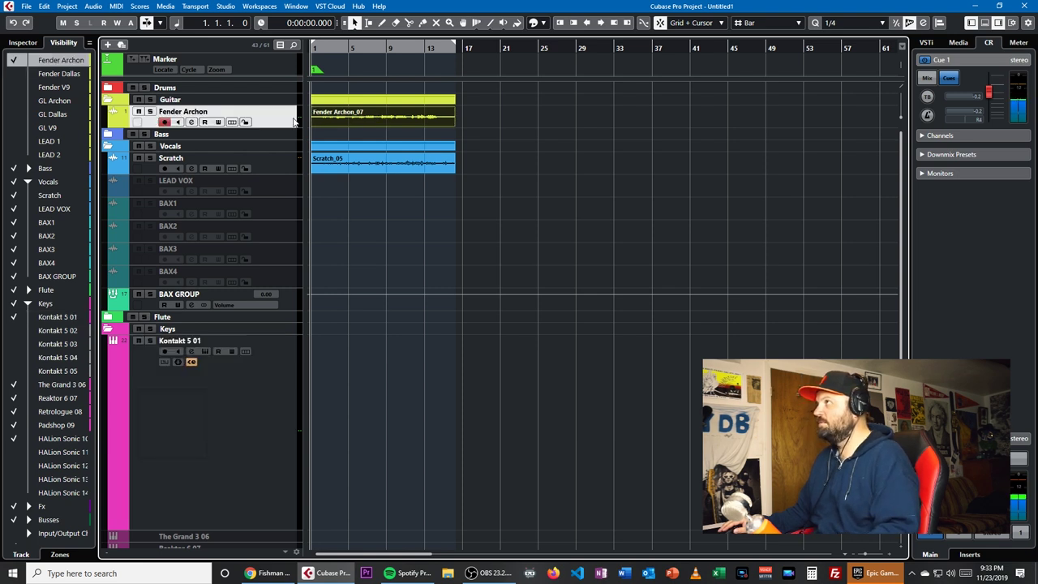
left_click(559, 121)
left_click(372, 119)
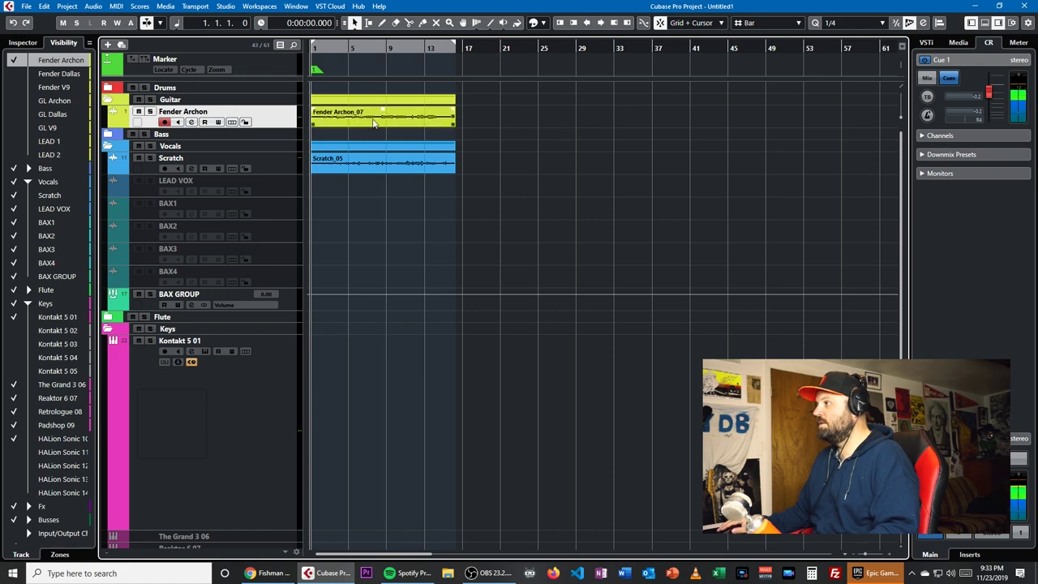
Open the Fender Archon_07 event in the Sample Editor and analyse it into VariAudio segments.
double_click(372, 120)
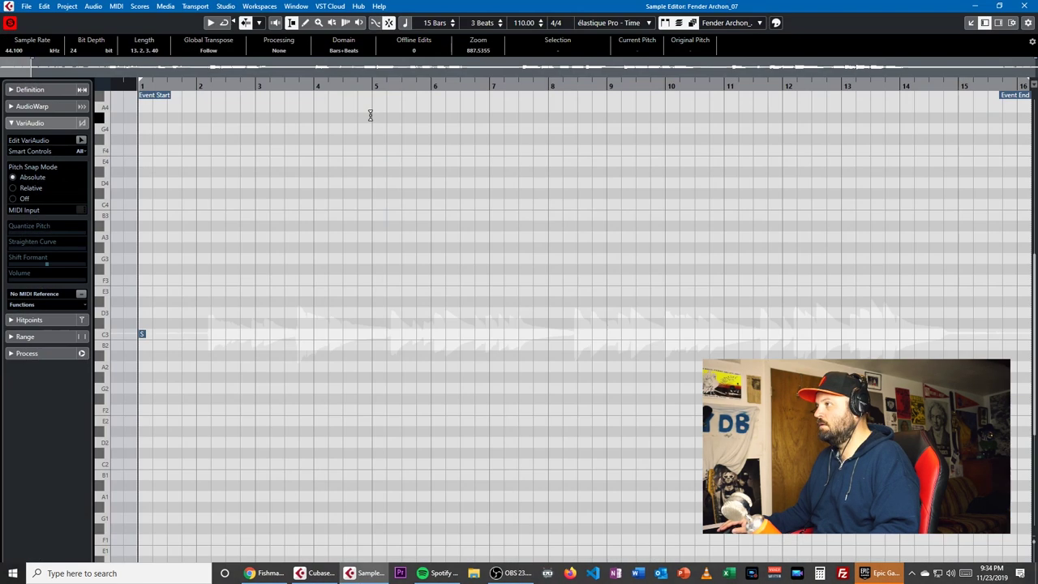
left_click(36, 123)
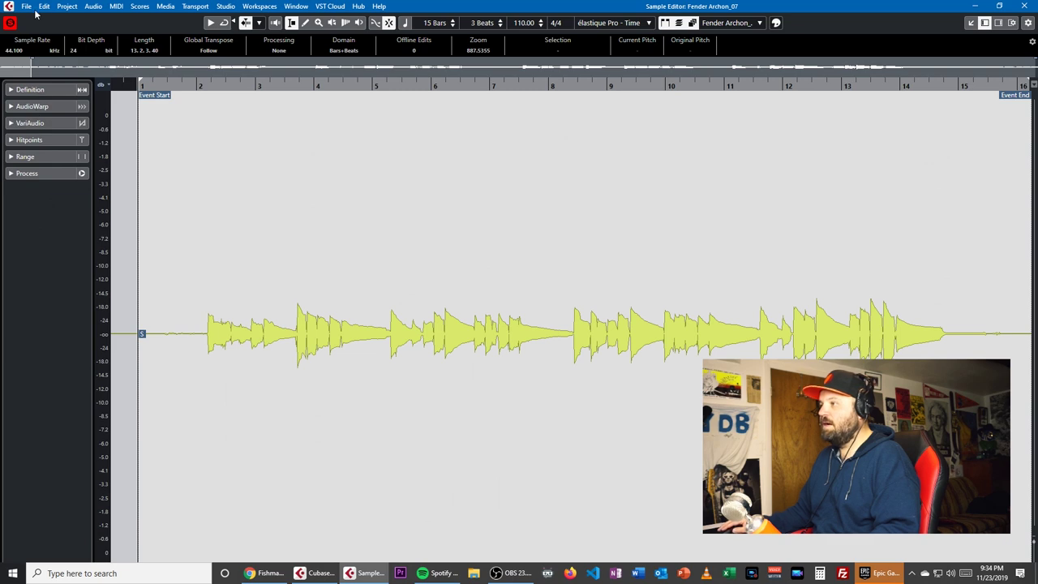
left_click(27, 123)
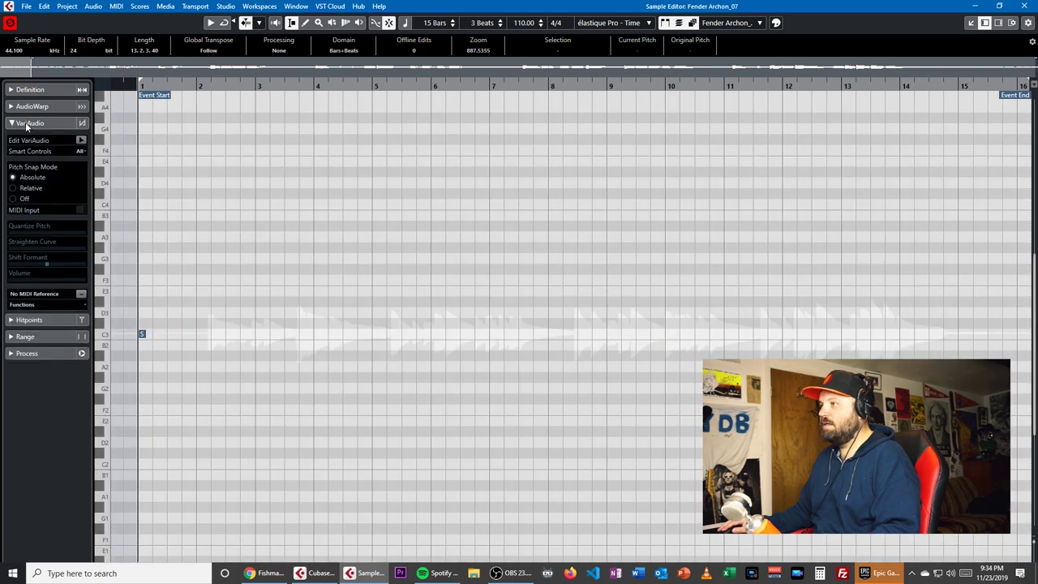
left_click(81, 141)
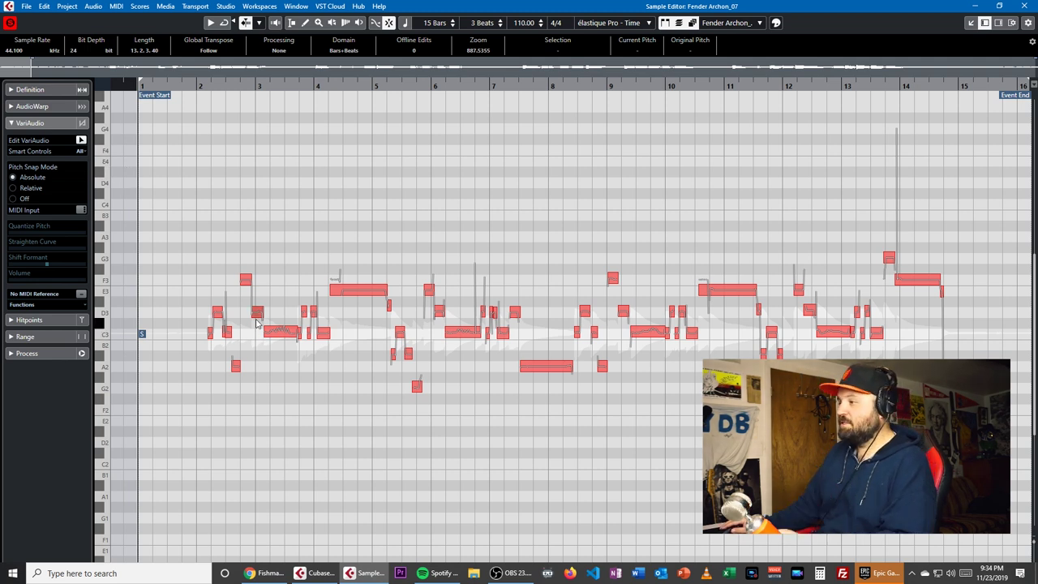
Select all pitch segments, quantize pitch to 90% and straighten curves to 88%.
key("ctrl+a")
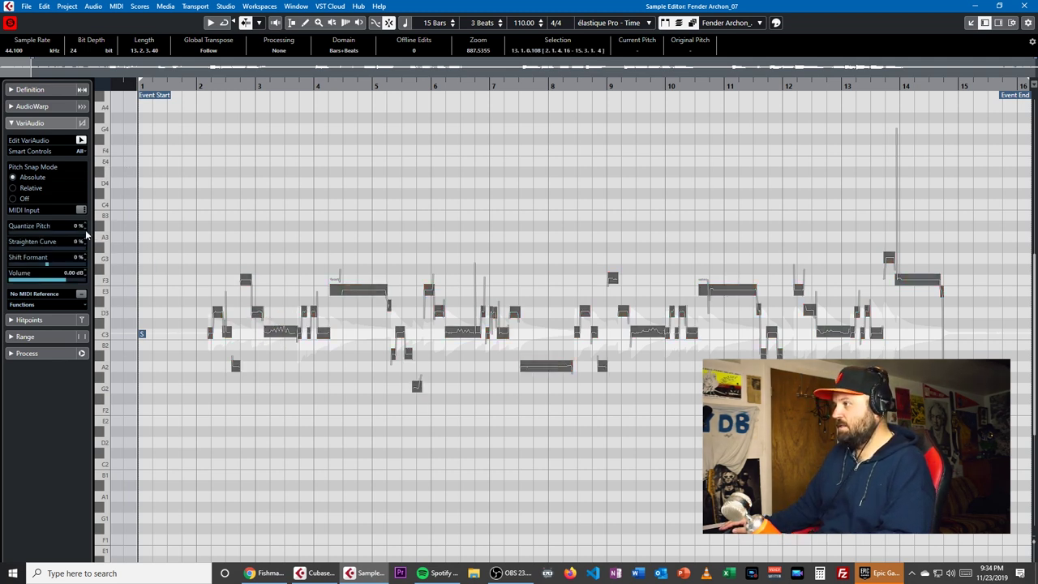
left_click_drag(90, 233, 79, 237)
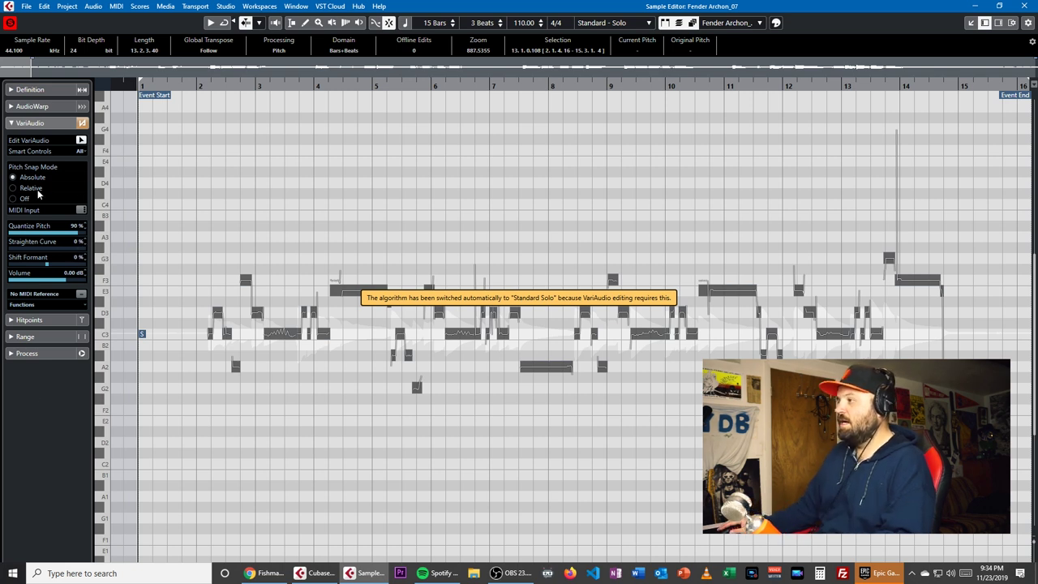
left_click(78, 249)
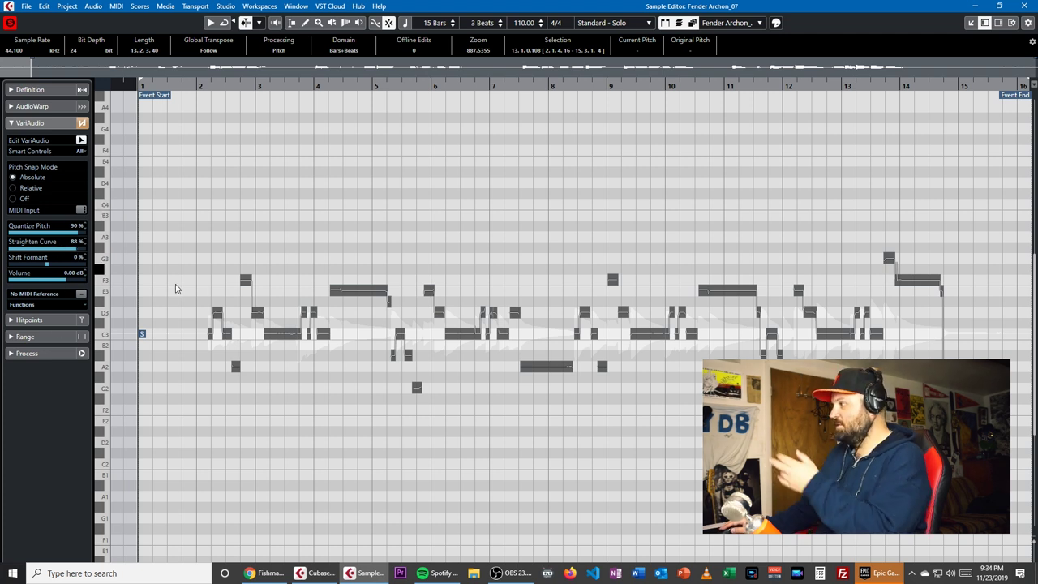
left_click(38, 305)
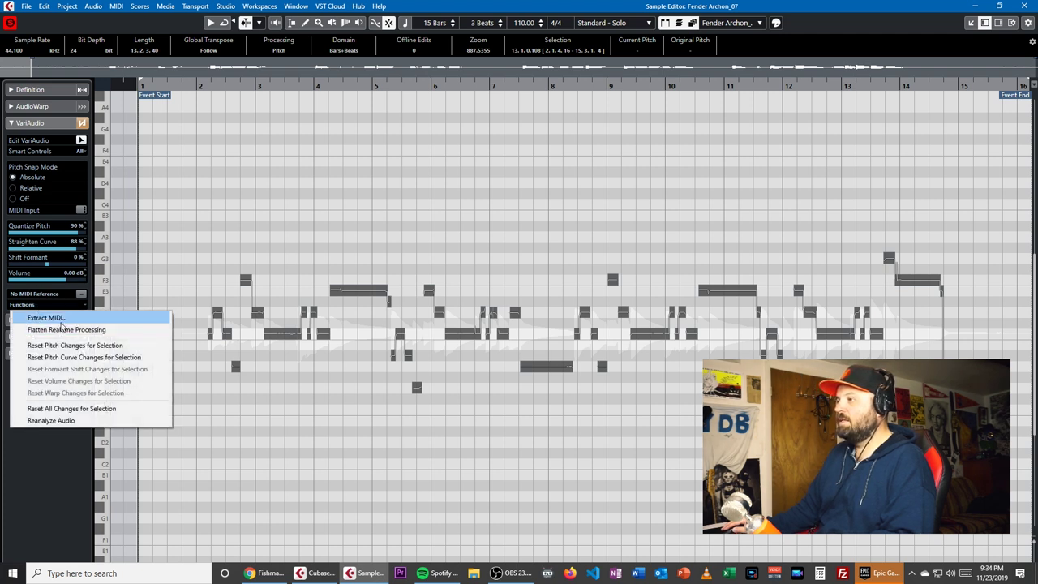
In Extract MIDI, set the pitch extraction mode to Notes and NoteExp VST 3 Tuning Curve.
left_click(61, 319)
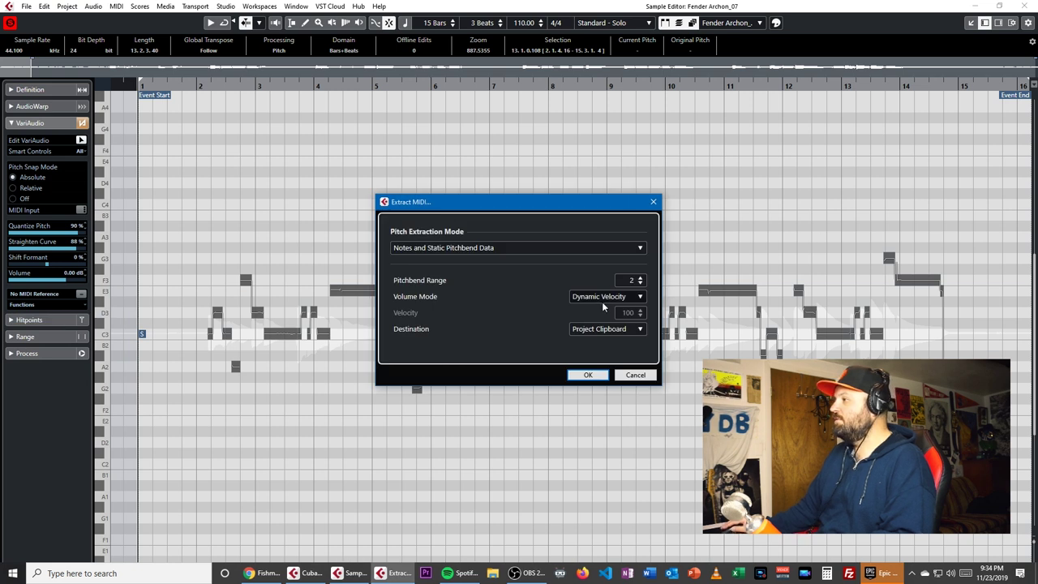
left_click(572, 248)
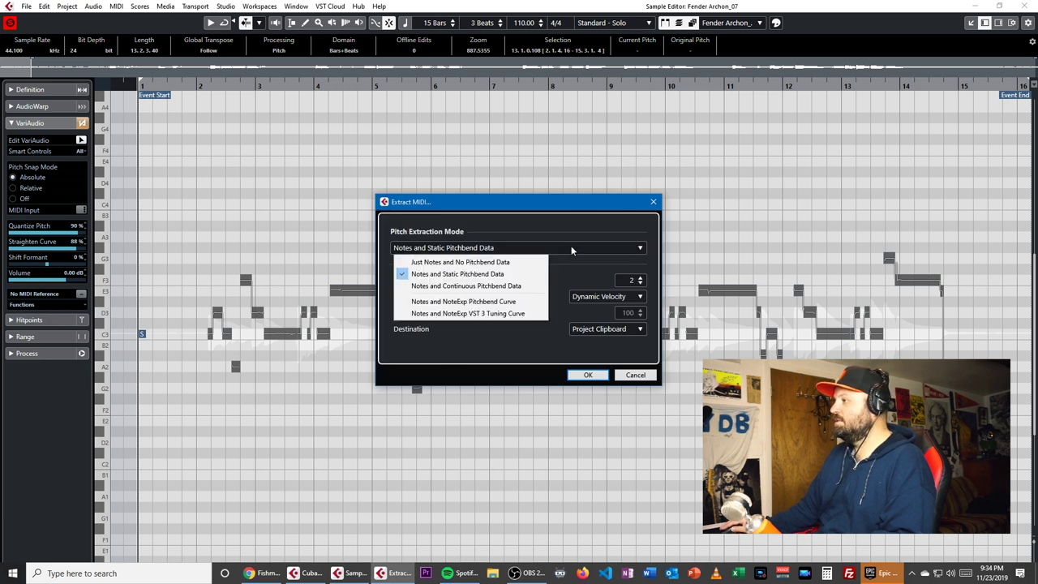
left_click(505, 285)
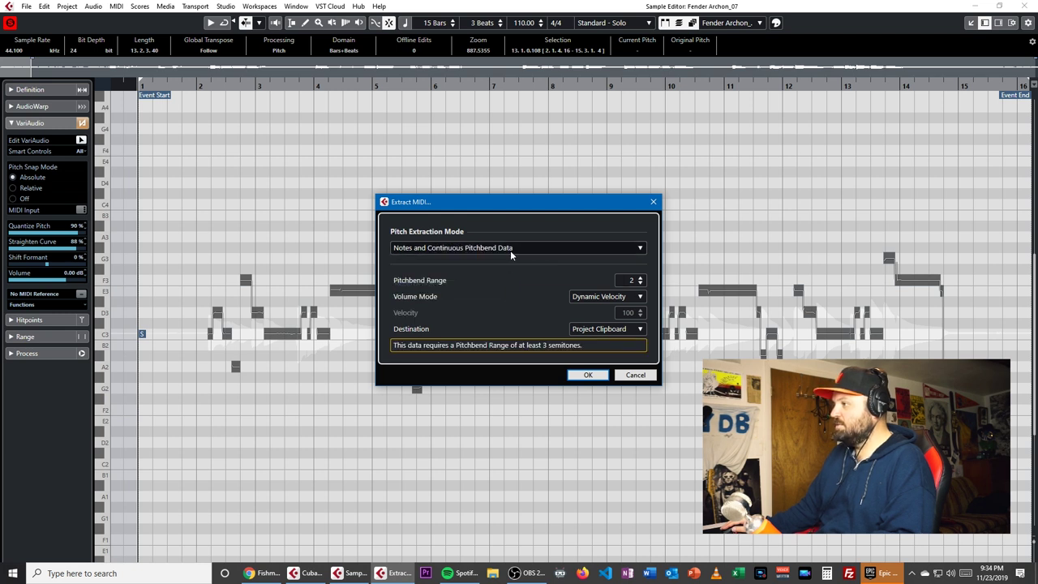
left_click(511, 251)
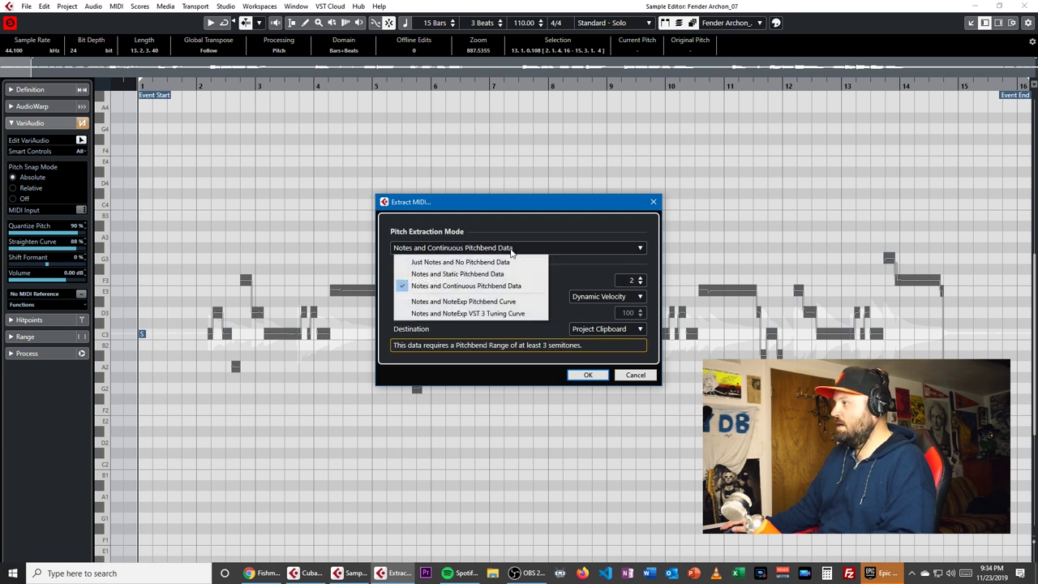
left_click(640, 277)
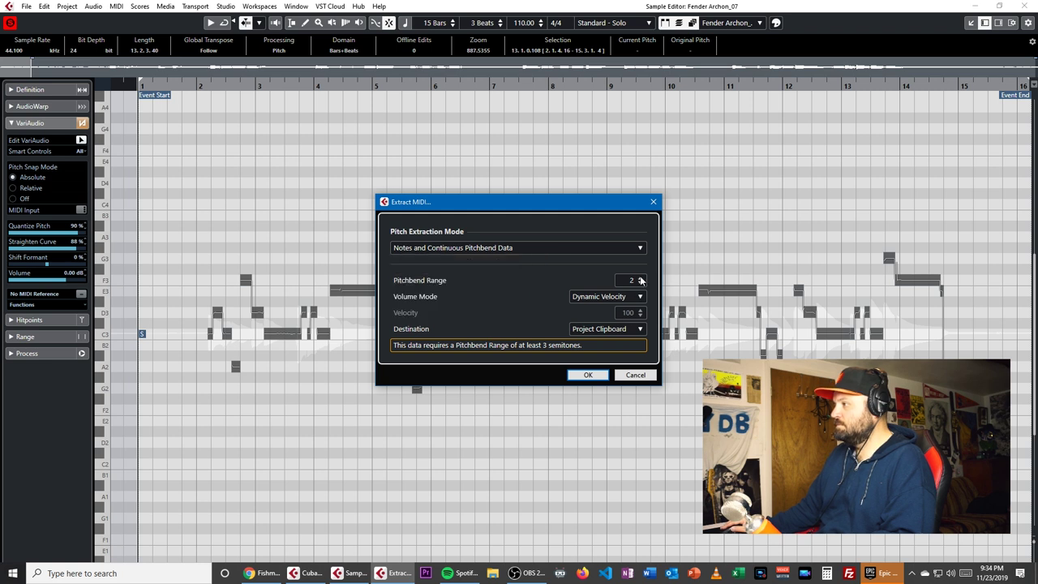
left_click(640, 277)
left_click(485, 250)
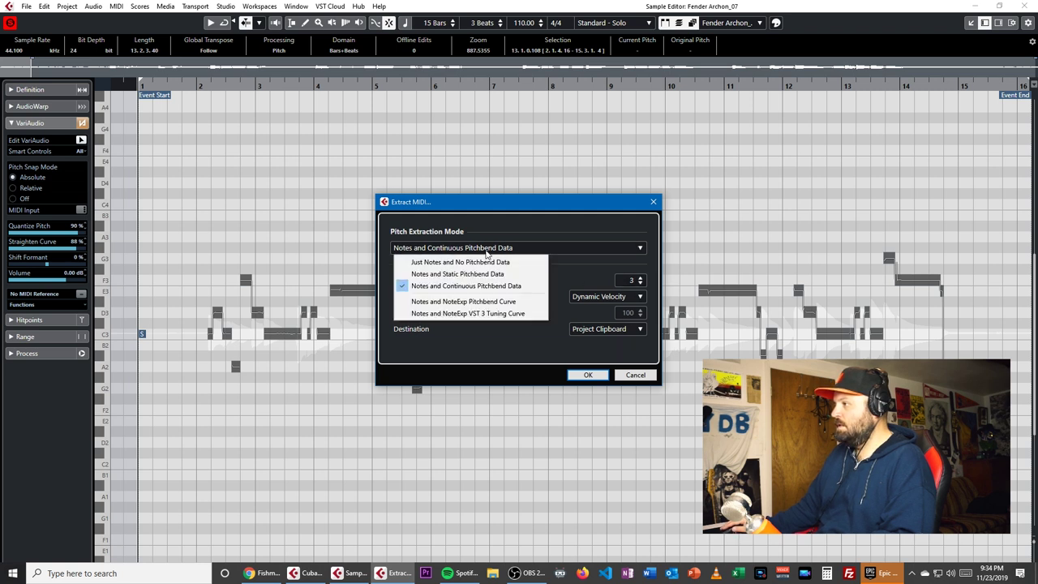
left_click(477, 301)
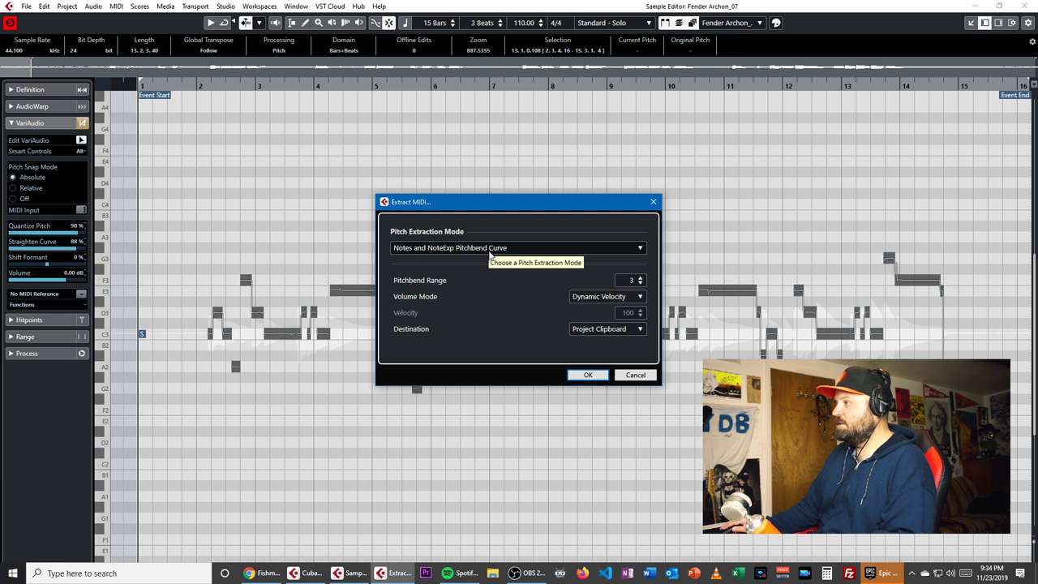
left_click(489, 252)
left_click(476, 313)
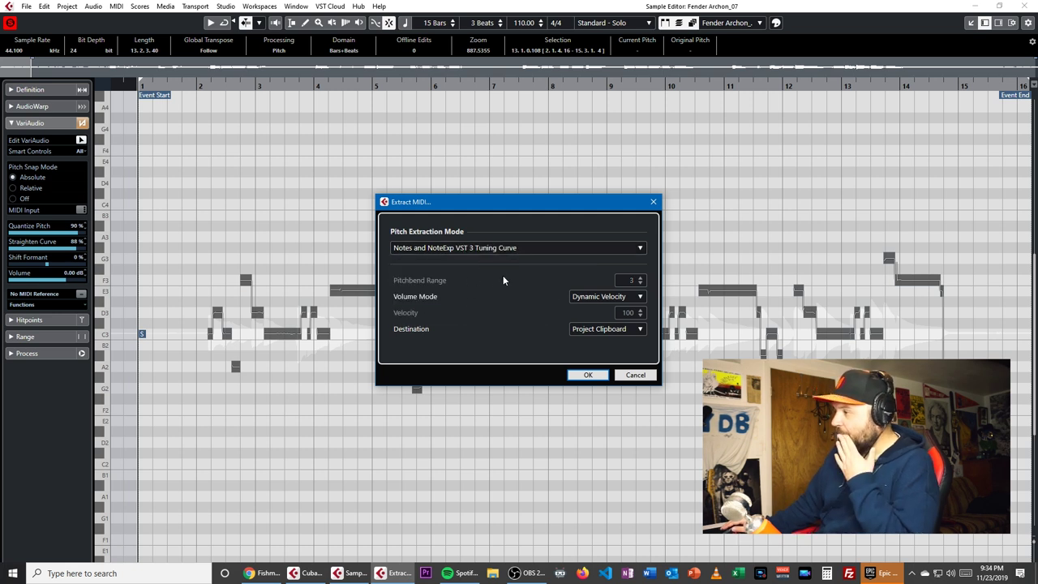
Keep Dynamic Velocity and the Project Clipboard destination, and run the extraction.
left_click(575, 298)
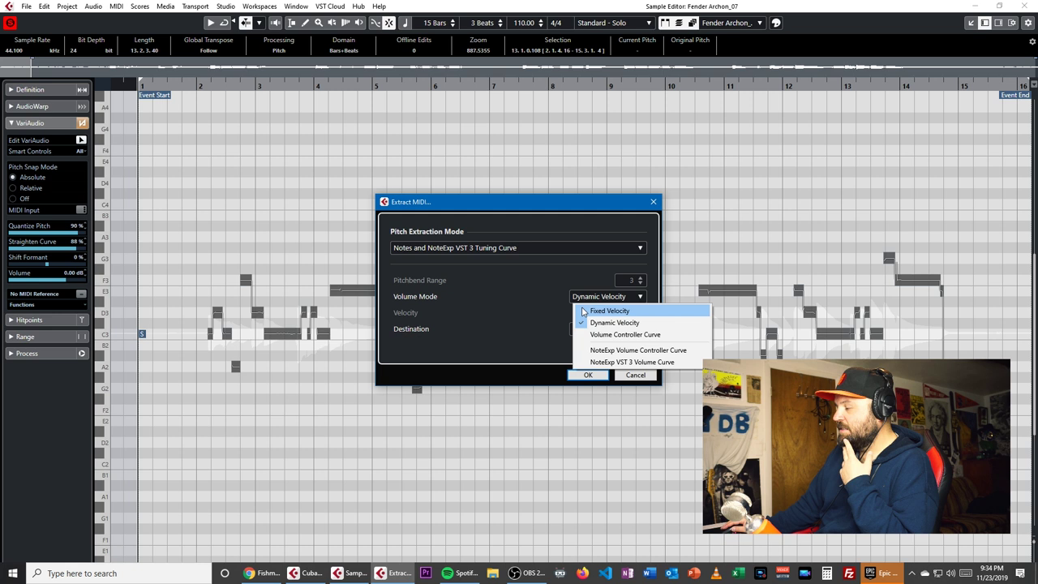
left_click(491, 319)
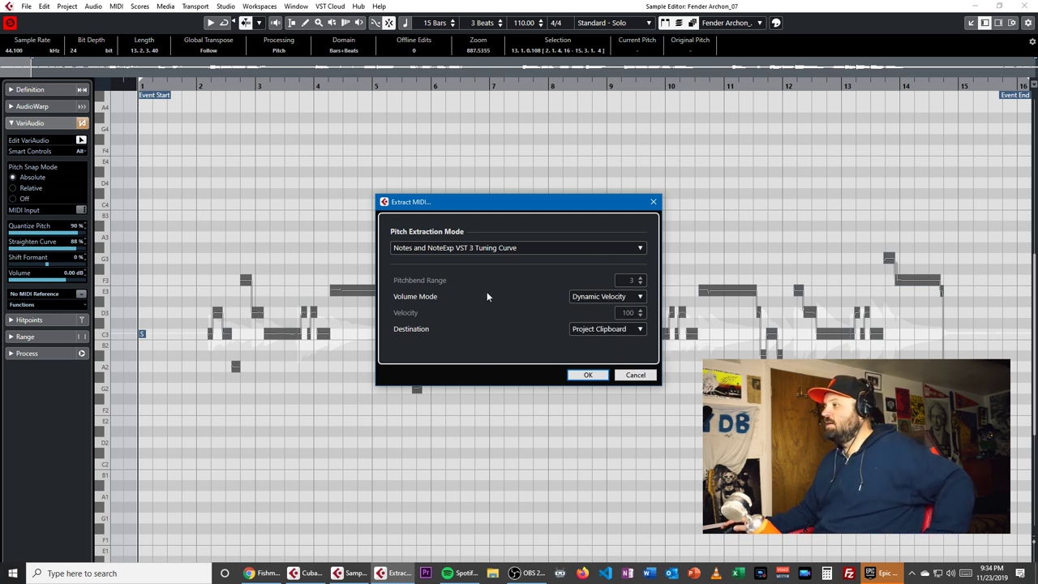
left_click(583, 330)
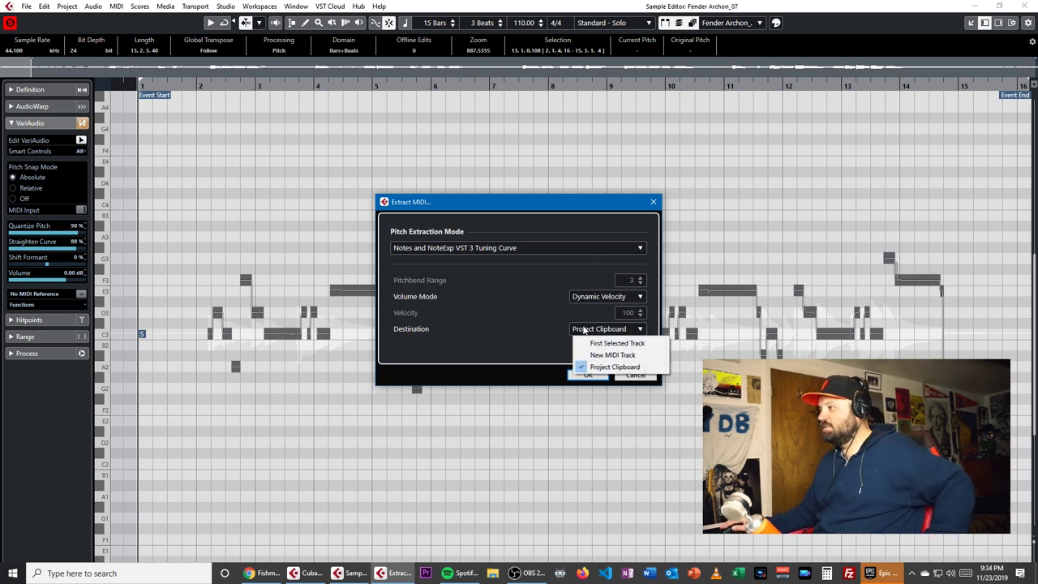
left_click(589, 377)
left_click(588, 375)
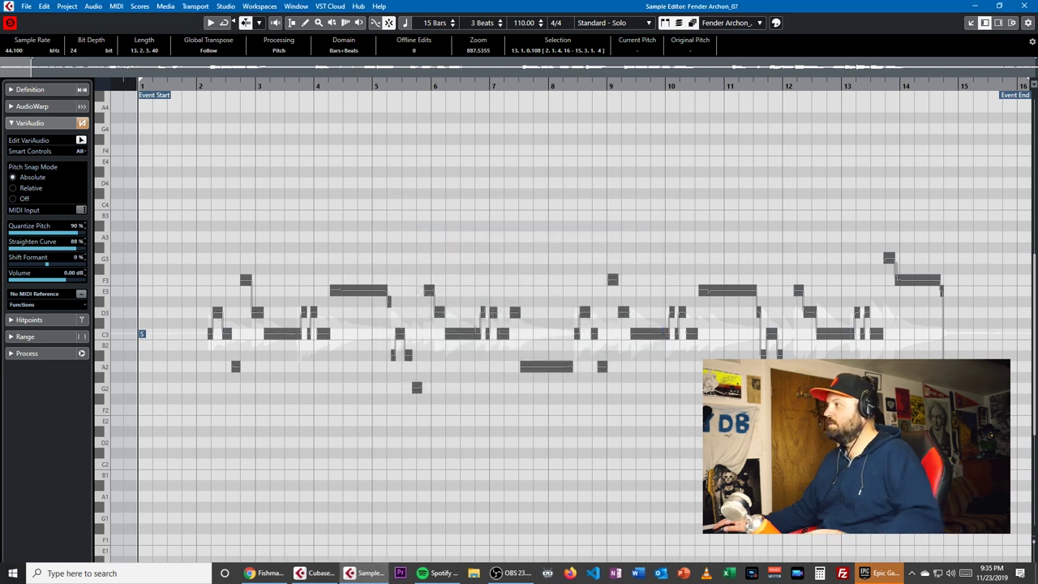
key("ctrl+w")
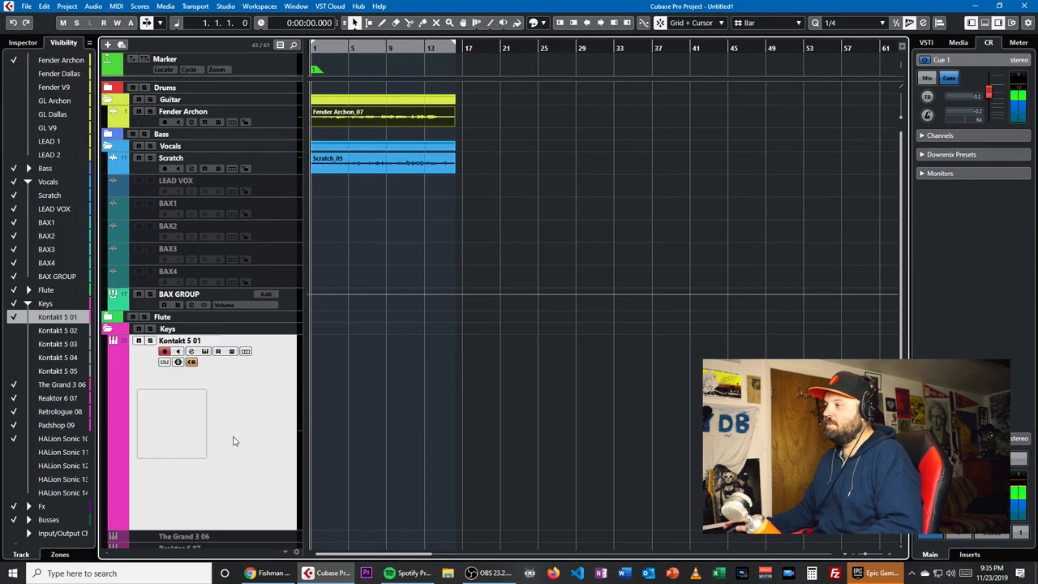
key("ctrl+v")
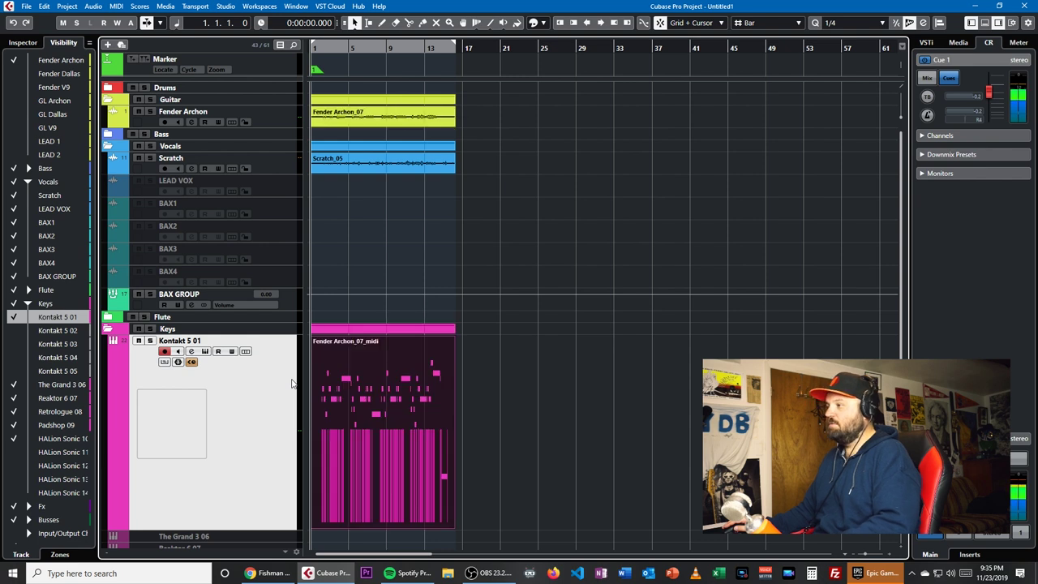
left_click(138, 111)
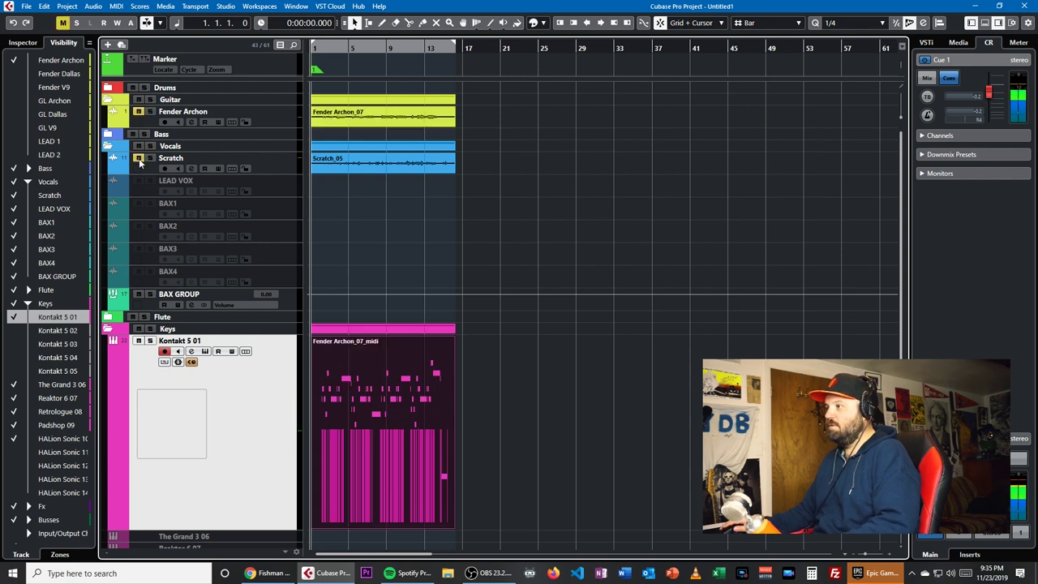
key("space")
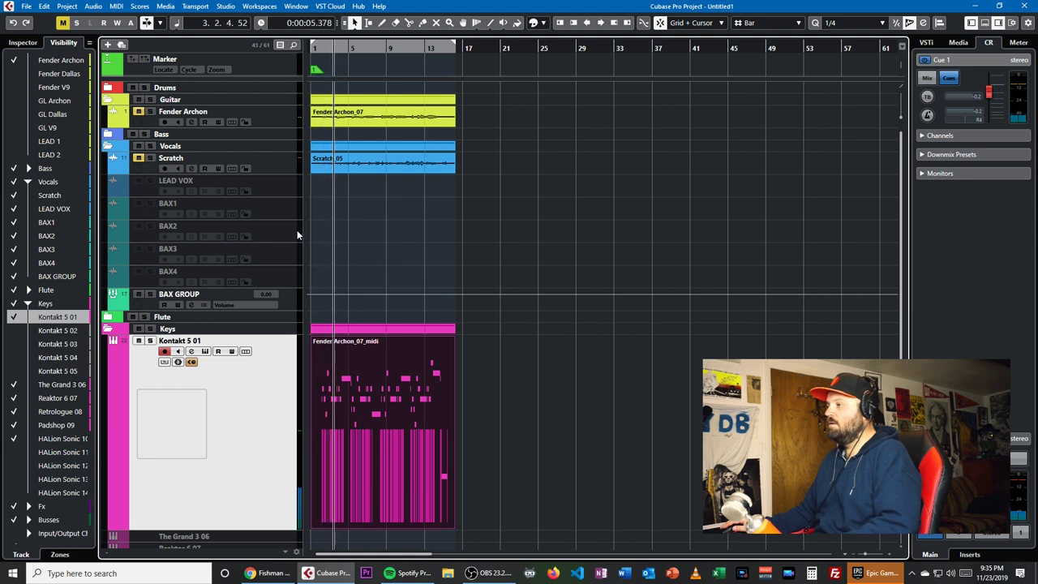
left_click(139, 159)
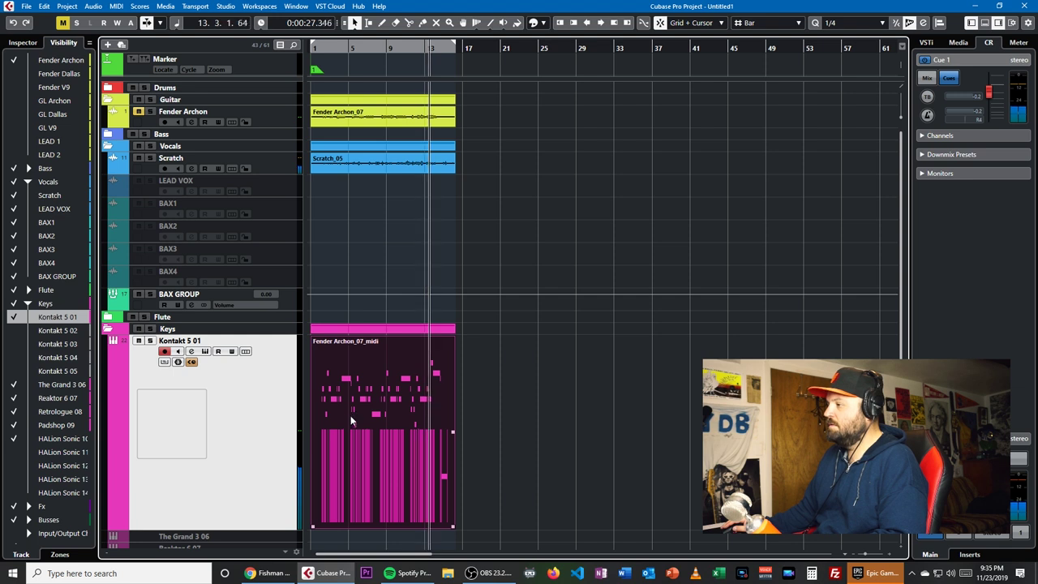
key("h")
scroll(387, 371, "down", 3)
key("g")
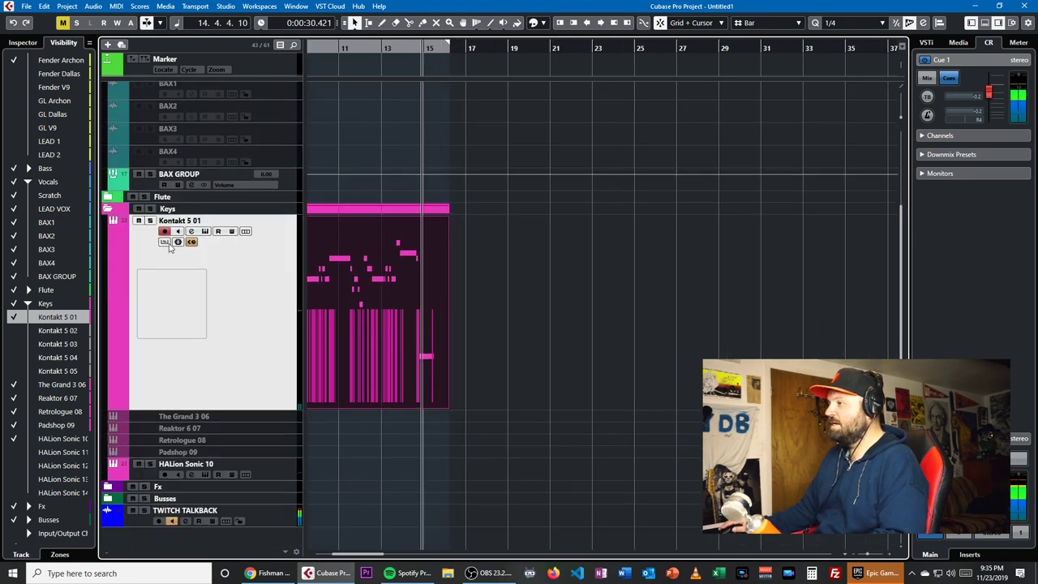
key("space")
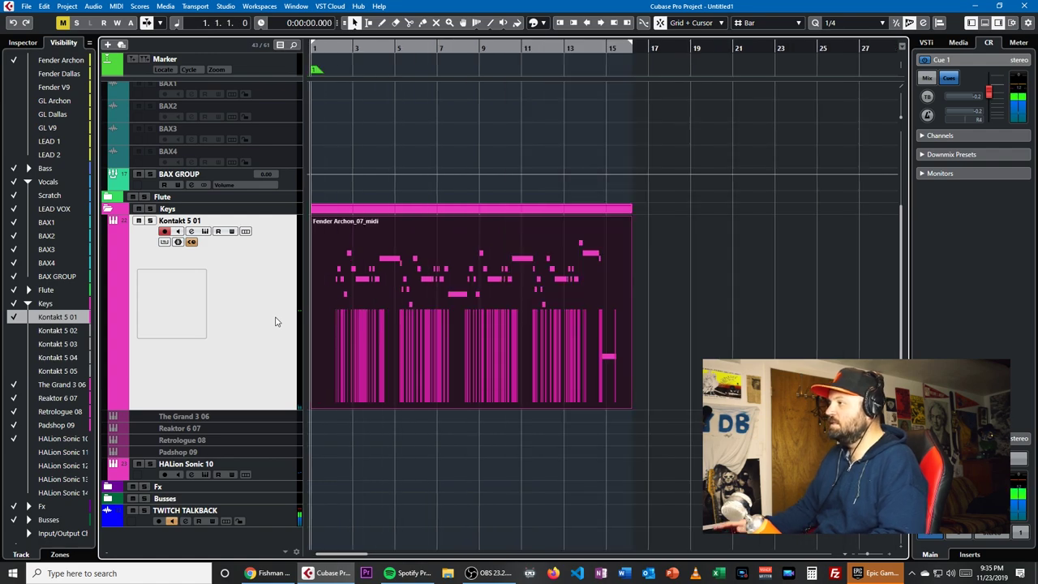
scroll(434, 286, "up", 3)
left_click(384, 166)
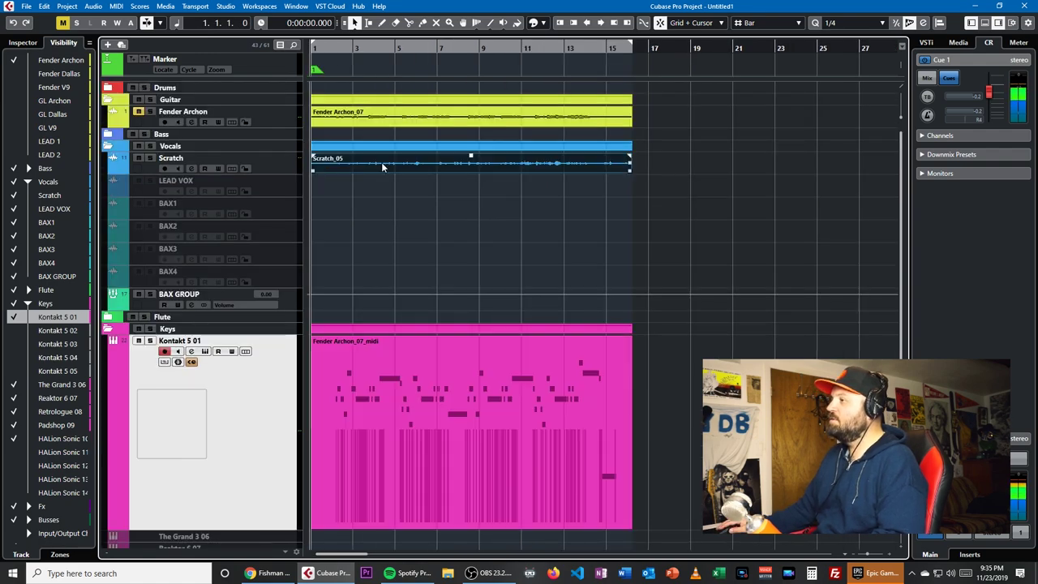
Analyse the Scratch_05 vocal with VariAudio and quantize all its segments' pitch to 83%.
double_click(383, 165)
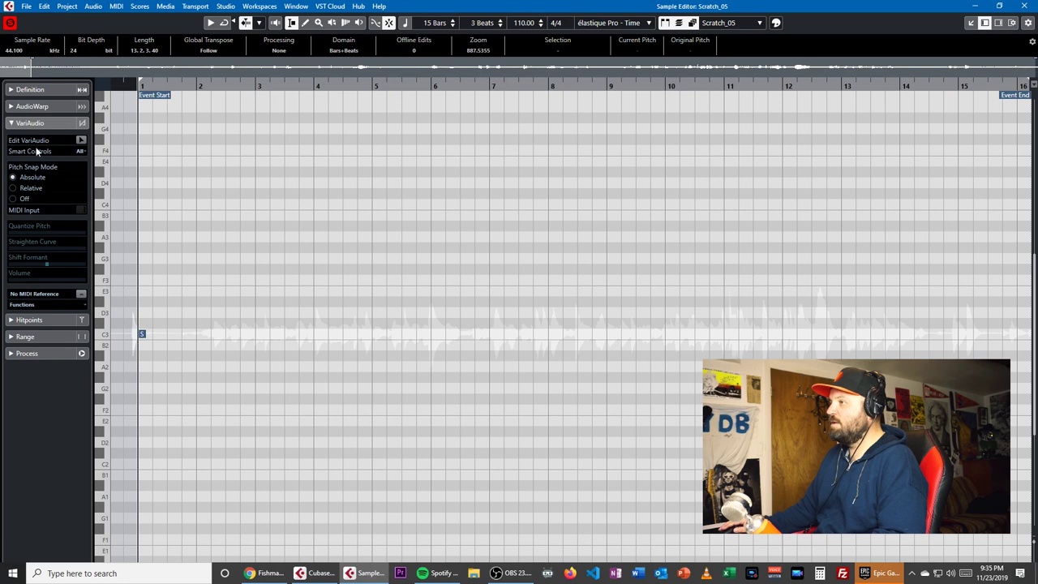
left_click(81, 140)
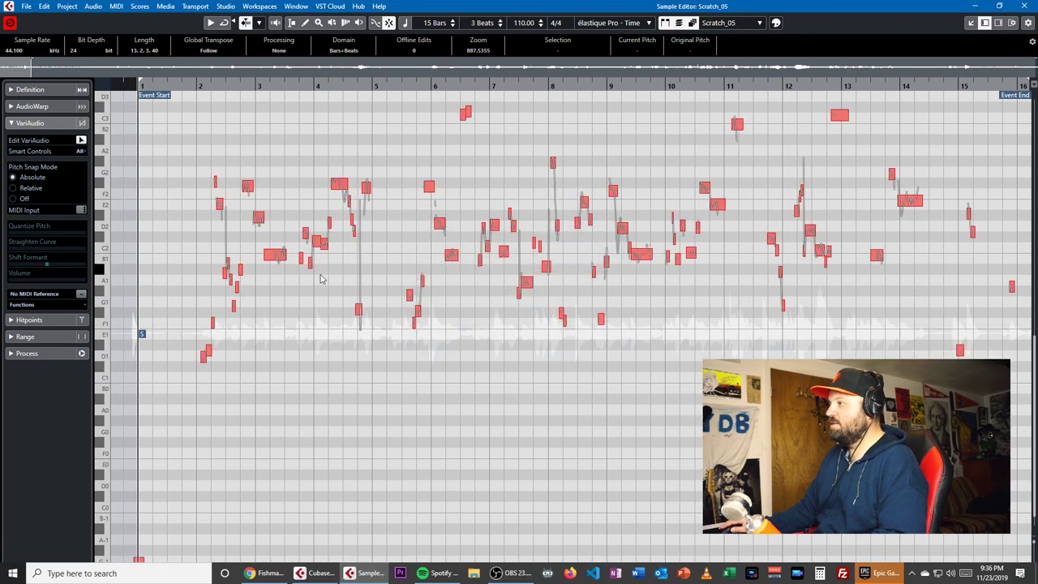
scroll(556, 241, "up", 5)
scroll(549, 259, "down", 4)
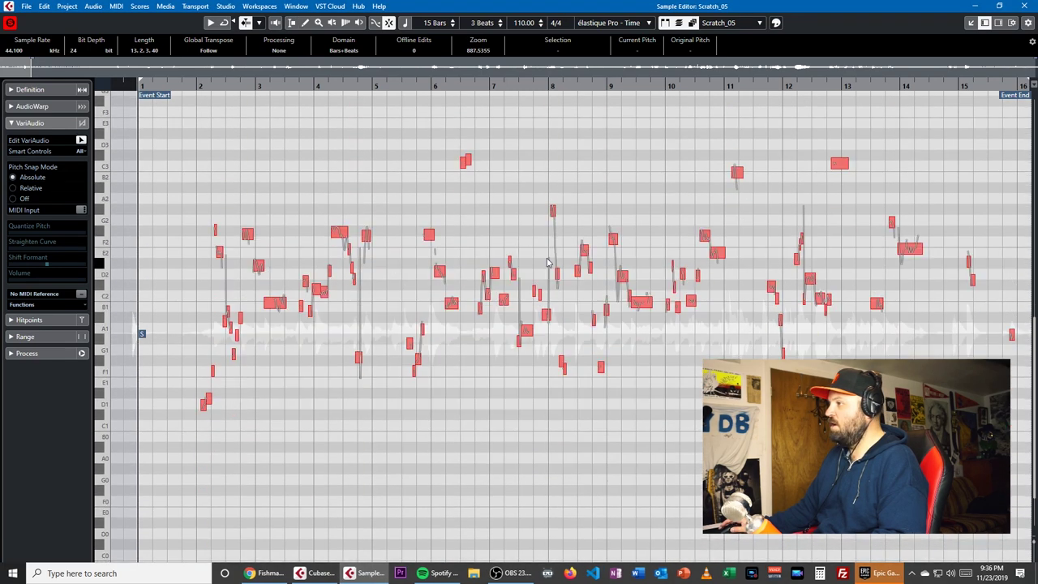
key("ctrl+a")
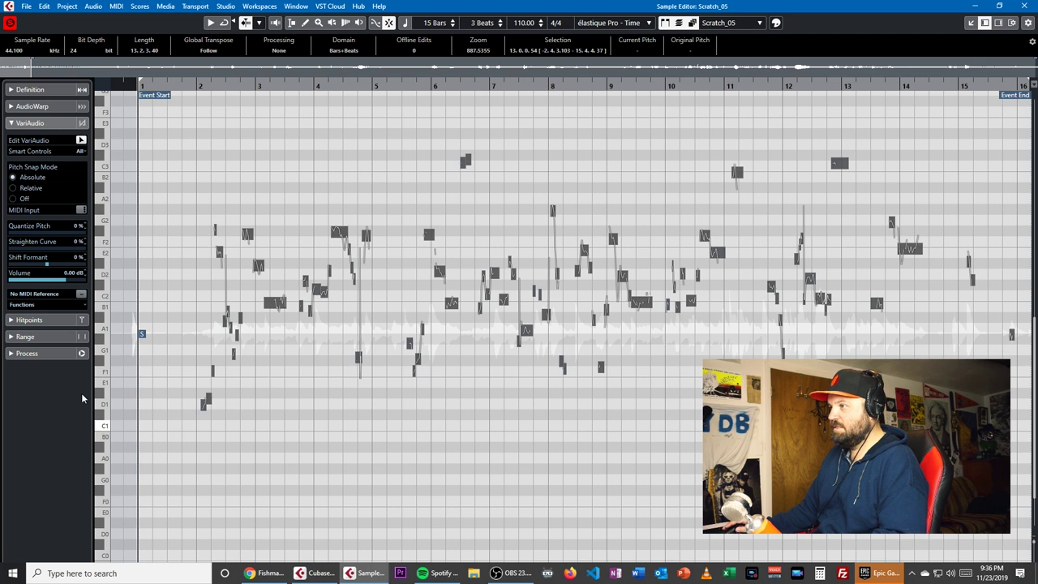
left_click(74, 233)
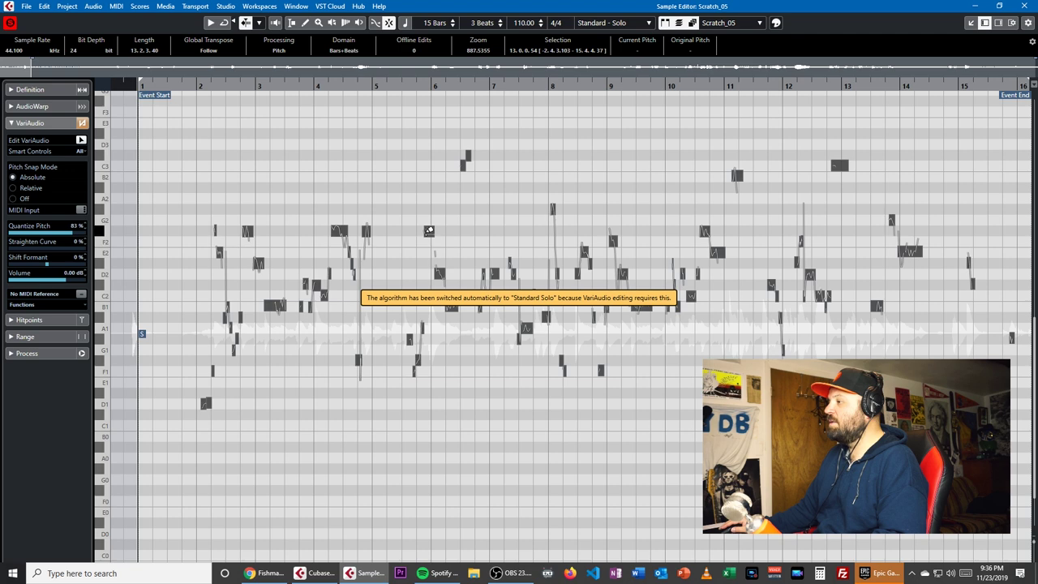
Extract the vocal as MIDI with Notes and Static Pitchbend Data to the clipboard, then close the editor.
left_click(83, 305)
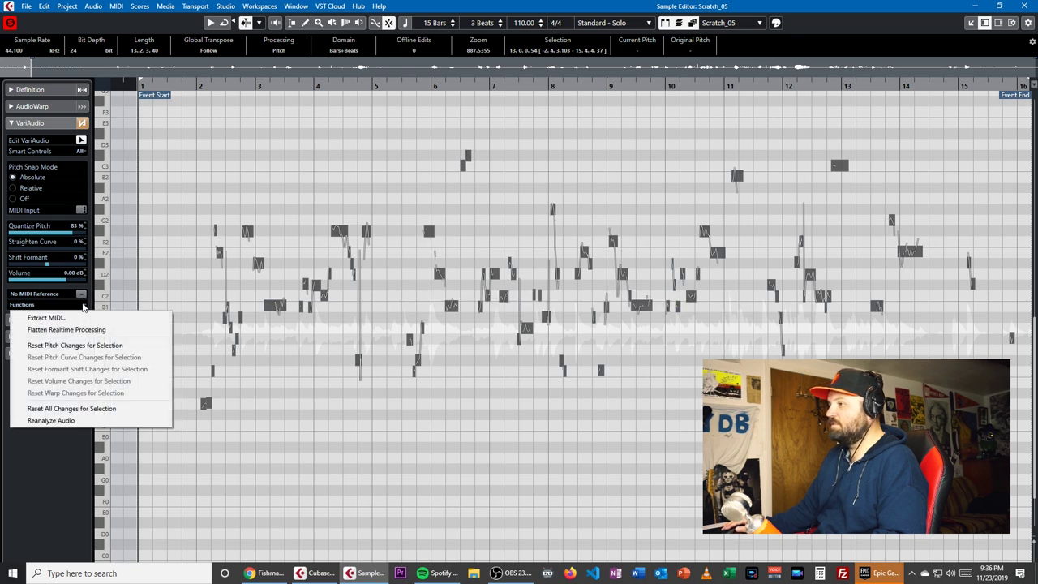
left_click(75, 315)
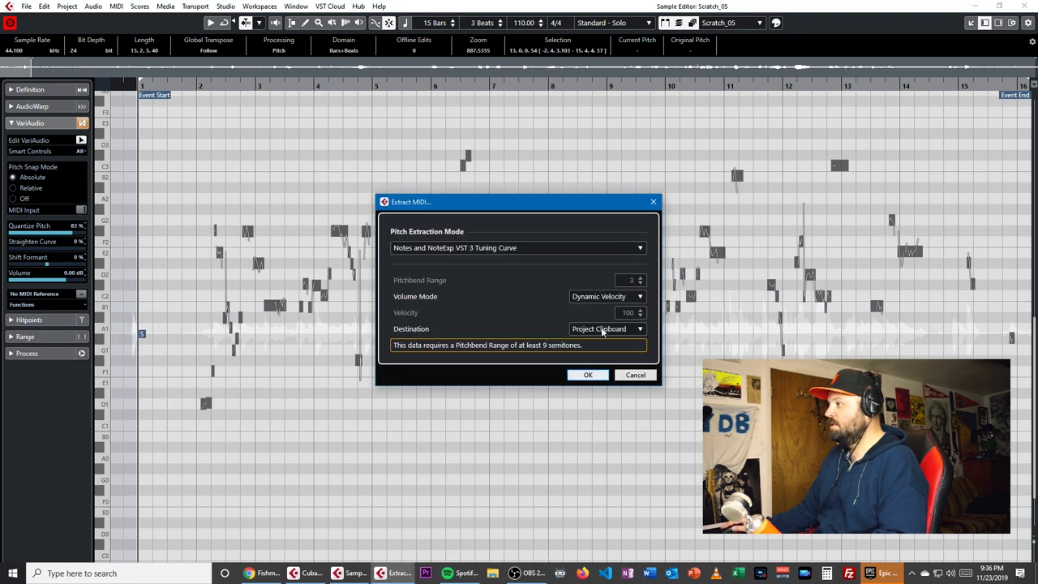
left_click(528, 248)
left_click(471, 273)
left_click(485, 248)
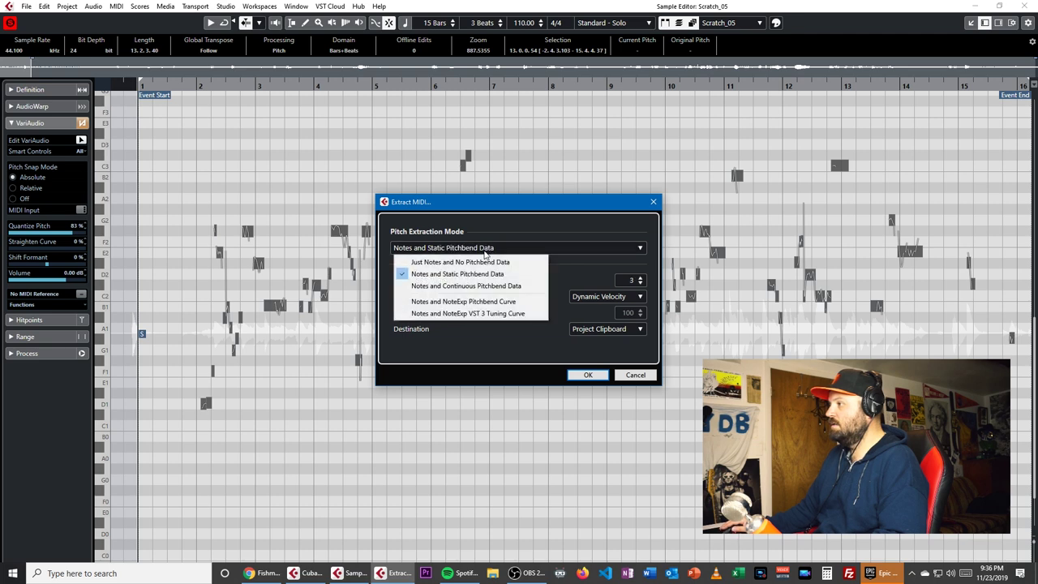
left_click(462, 273)
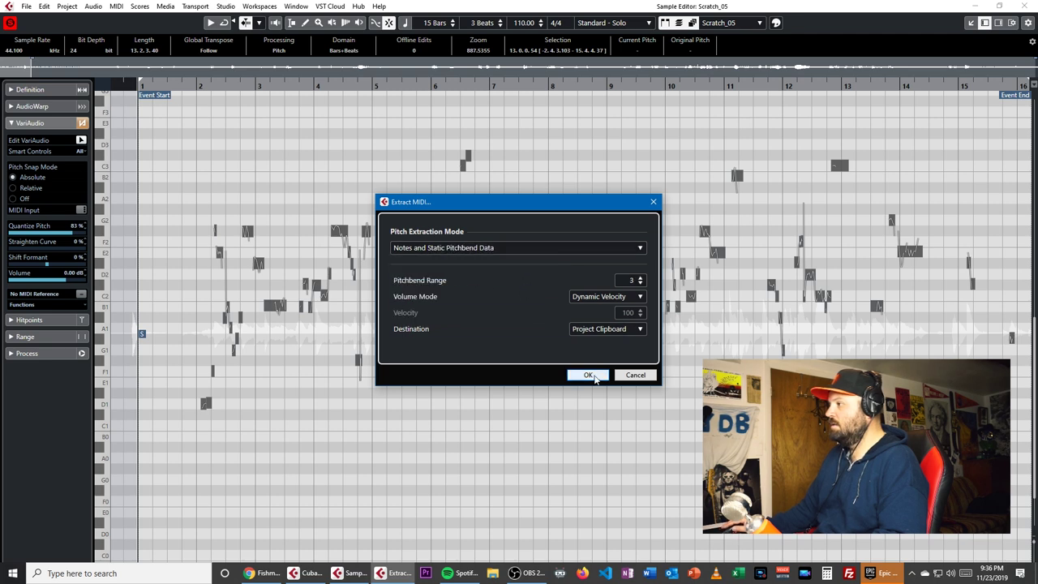
left_click(588, 374)
left_click(1021, 5)
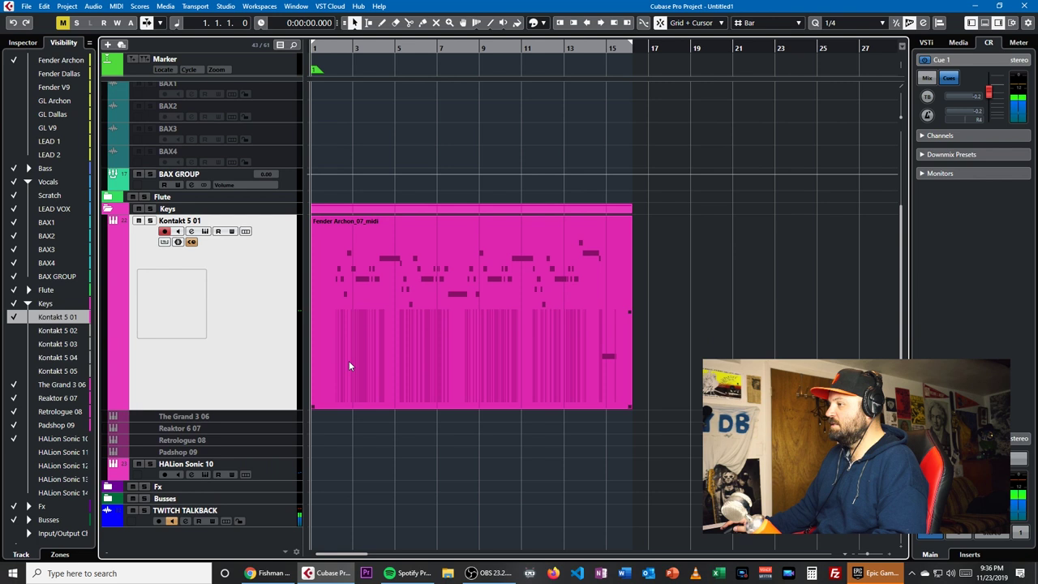
Paste the extracted vocal MIDI onto HALion Sonic 10 as Scratch_05_midi and play it.
left_click(274, 469)
key("ctrl+v")
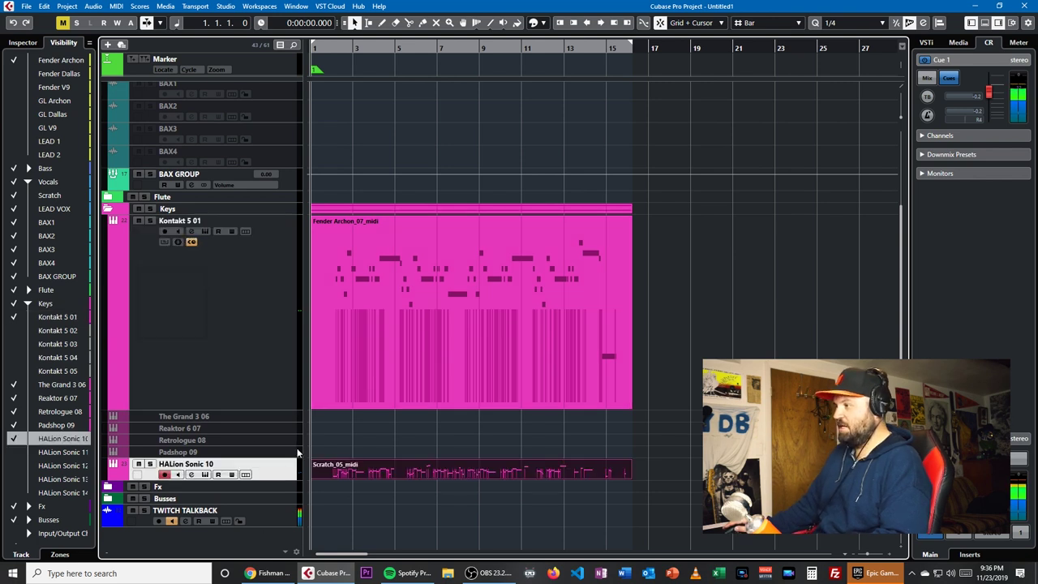
key("space")
Mute the Kontakt 5 01 track during playback and bring up HALion Sonic 10's channel settings.
left_click(138, 221)
key("space")
key("shift+KP_Multiply")
key("space")
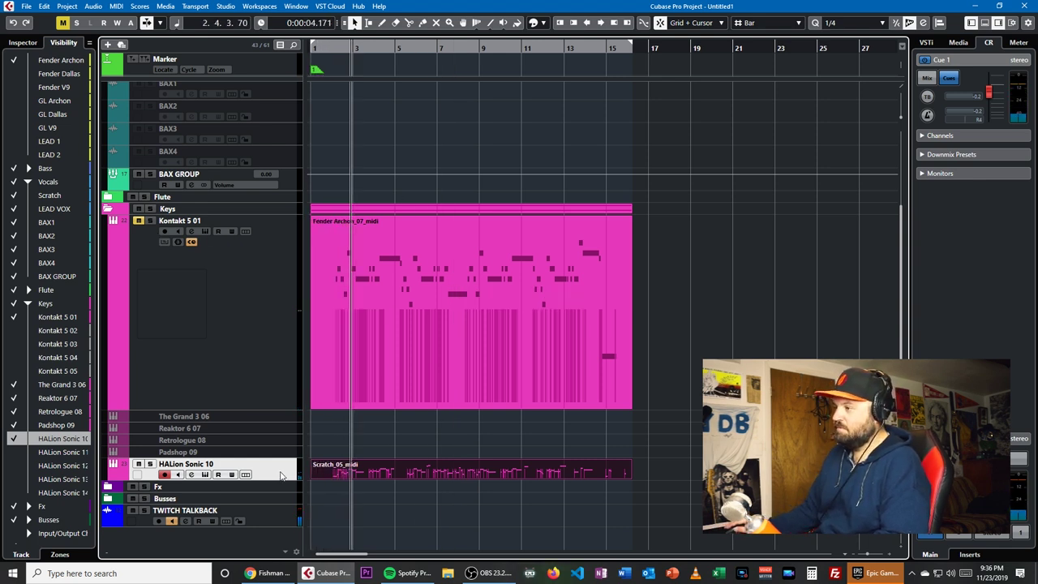
left_click(206, 475)
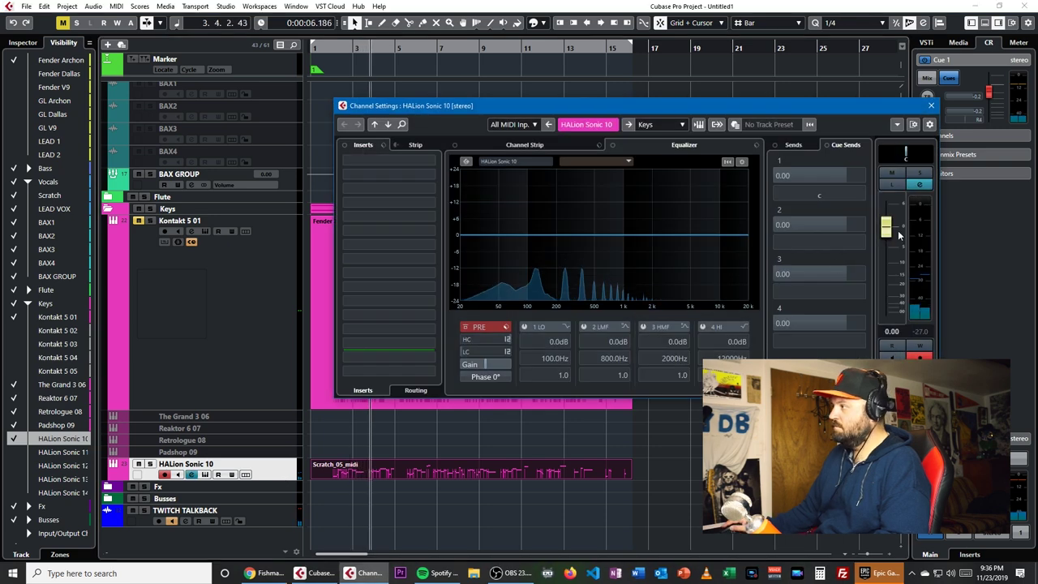
Raise HALion Sonic 10's fader to 6.02, enable the channel-strip Comp module, and close the window.
left_click_drag(886, 227, 886, 201)
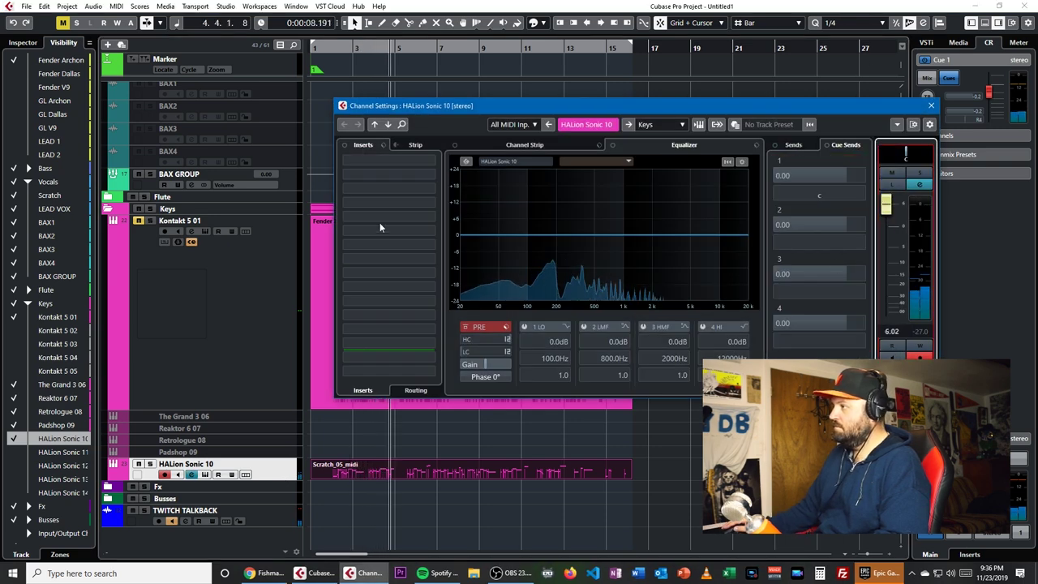
left_click(519, 145)
left_click(527, 170)
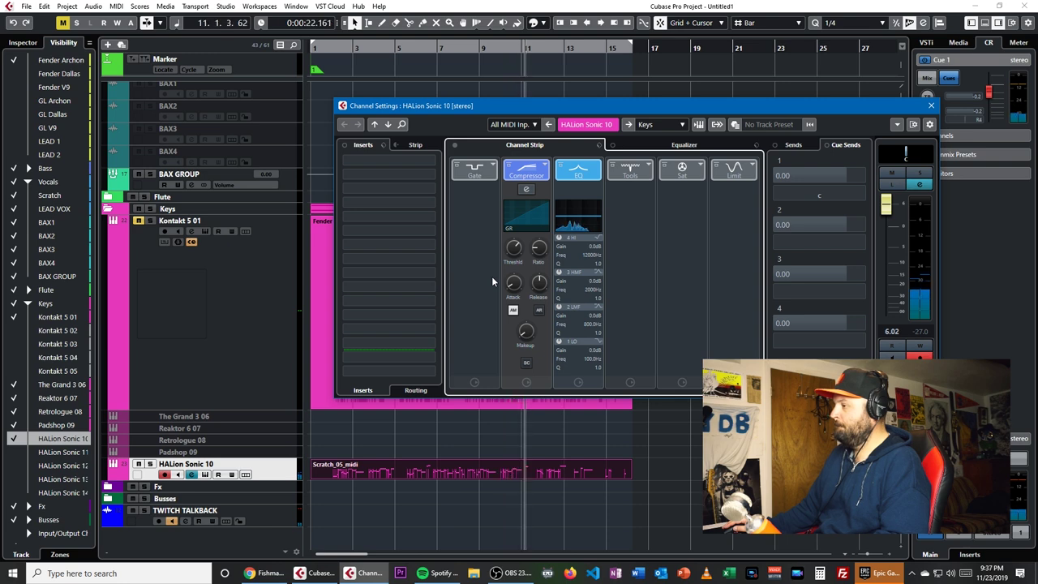
left_click(932, 105)
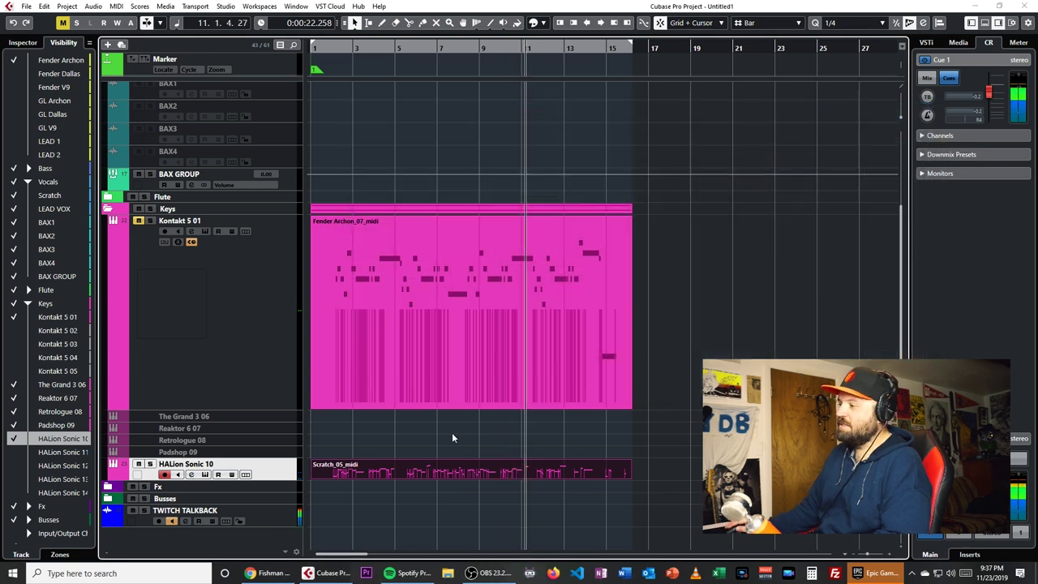
scroll(403, 232, "up", 5)
double_click(433, 158)
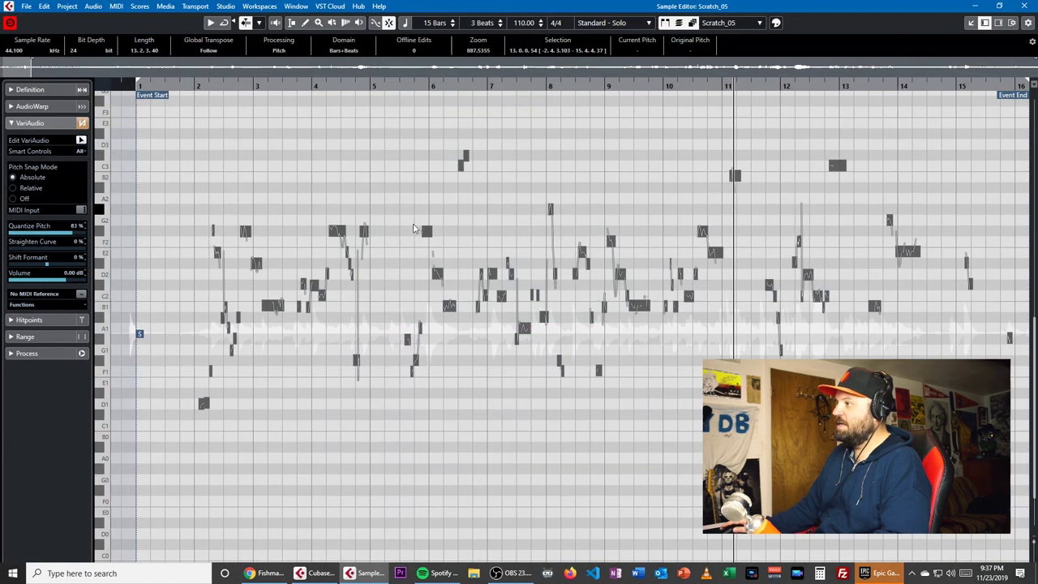
scroll(667, 241, "up", 1)
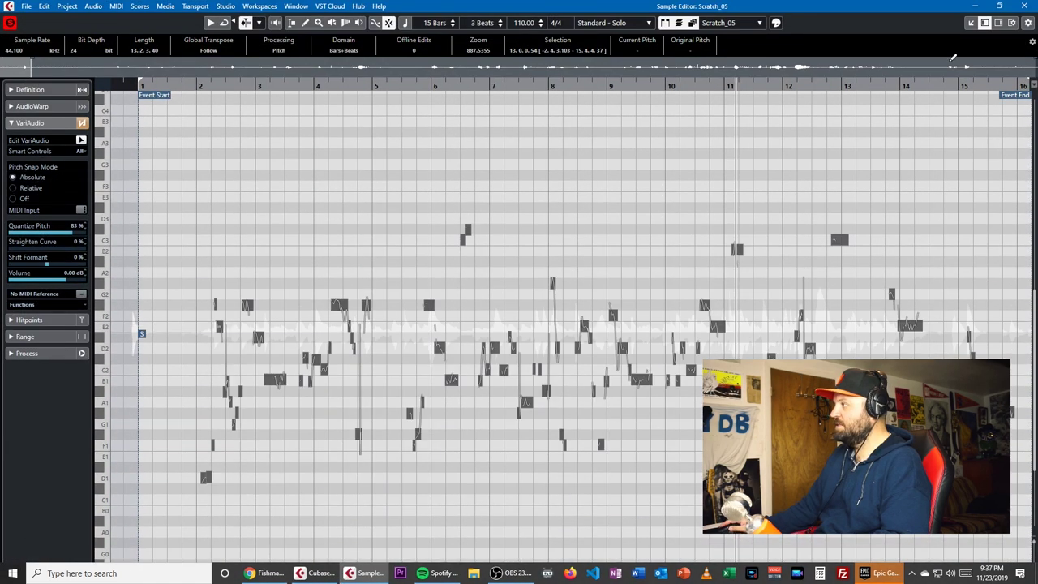
left_click(1018, 6)
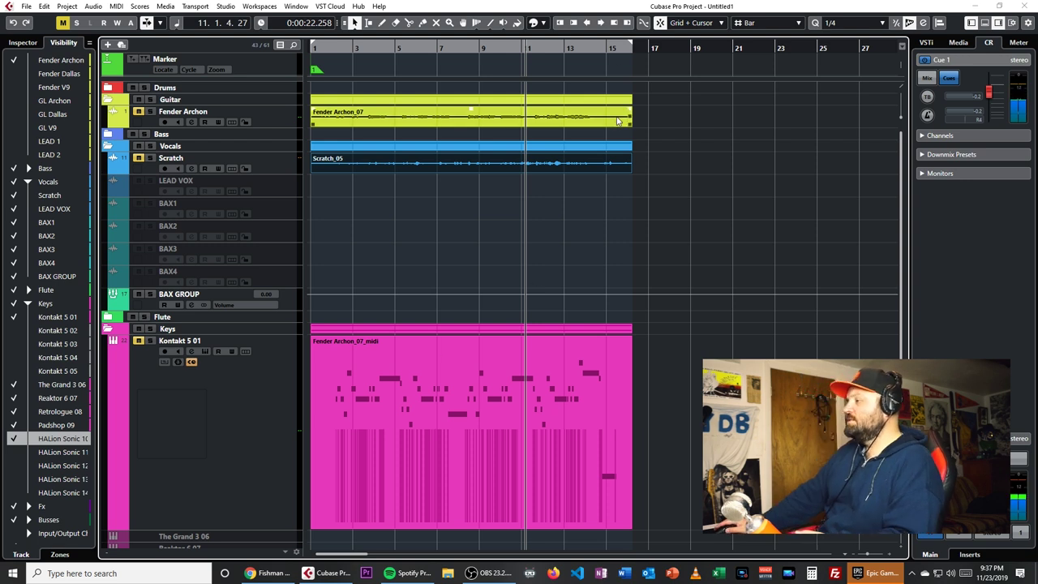
scroll(569, 178, "down", 3)
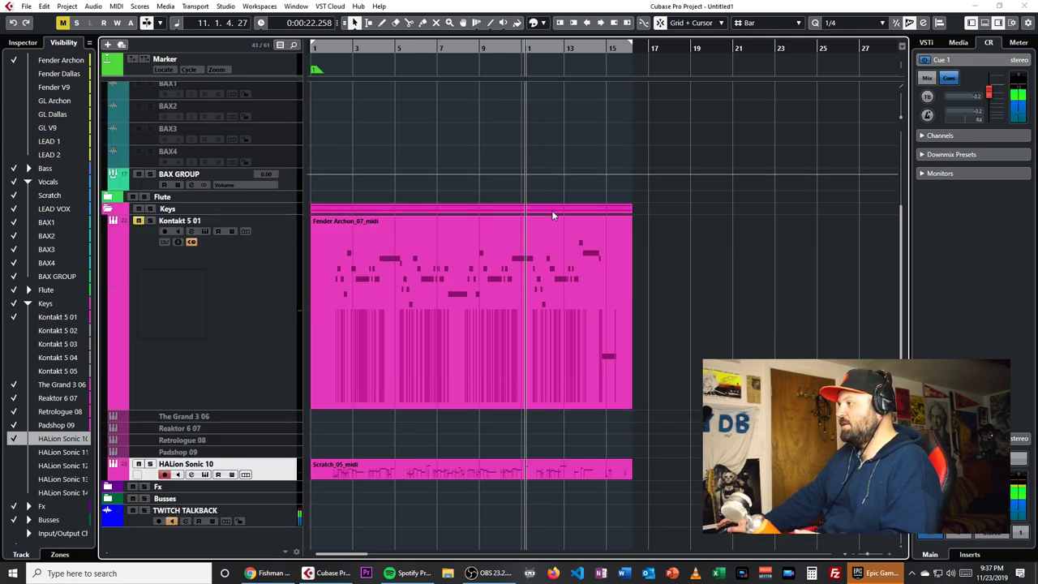
left_click(441, 464)
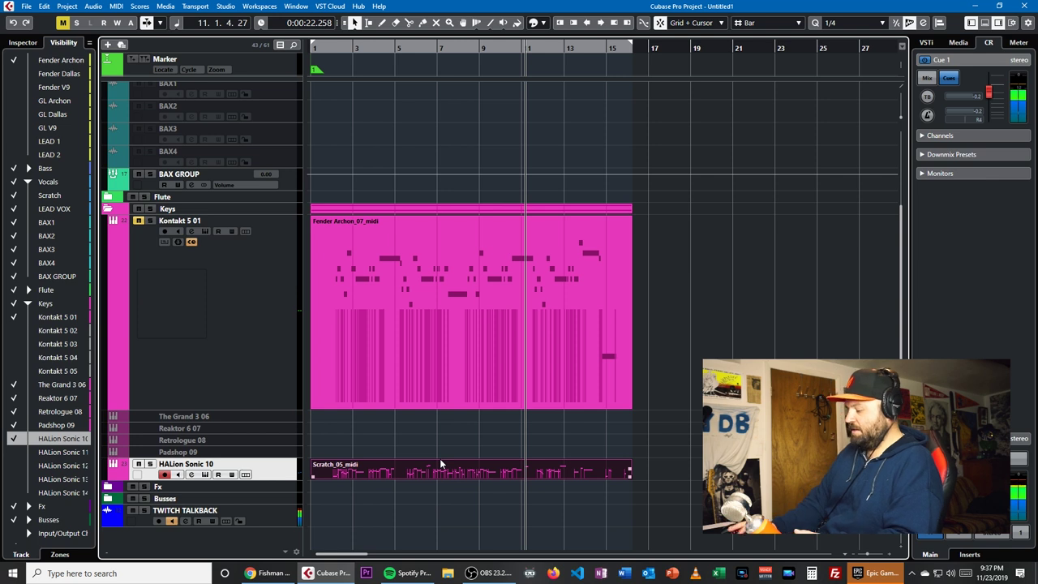
scroll(367, 338, "up", 3)
left_click(451, 425)
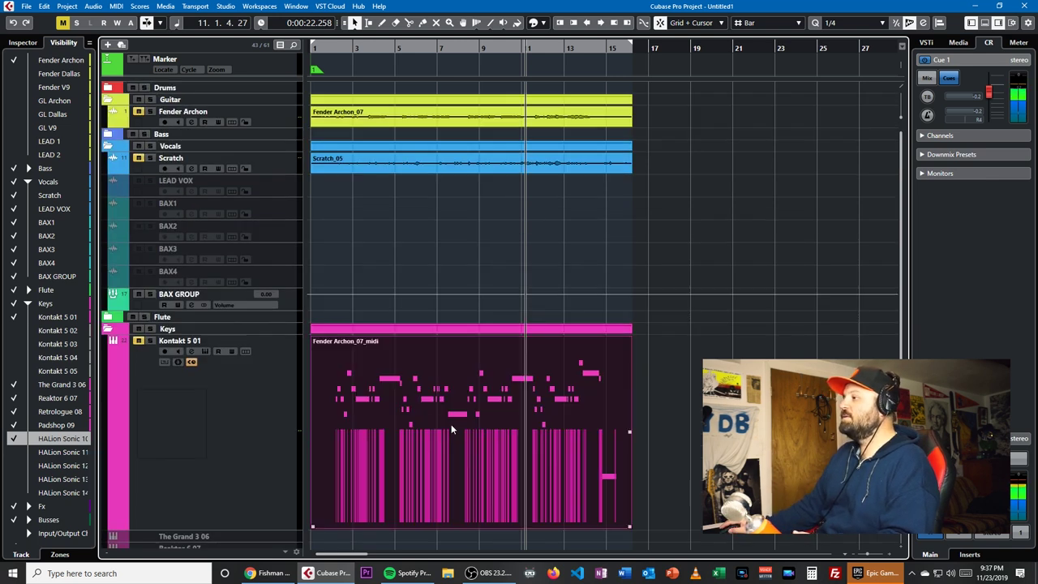